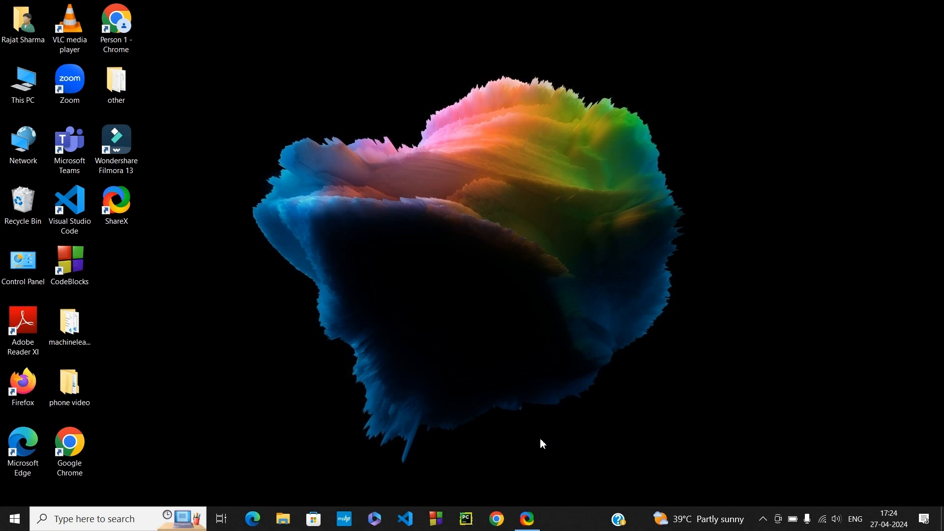
- Open Chrome with the existing user profile and search the web for "download xampp for windows"
click(497, 522)
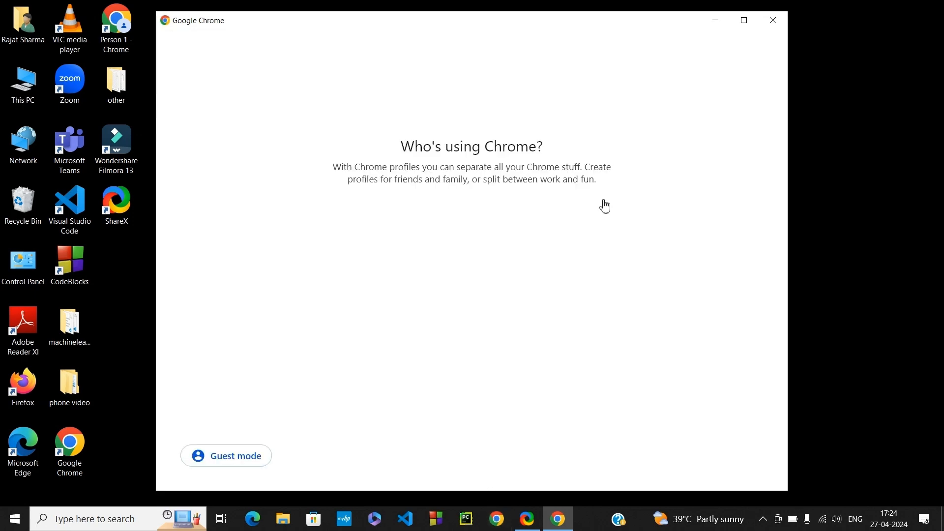
click(432, 304)
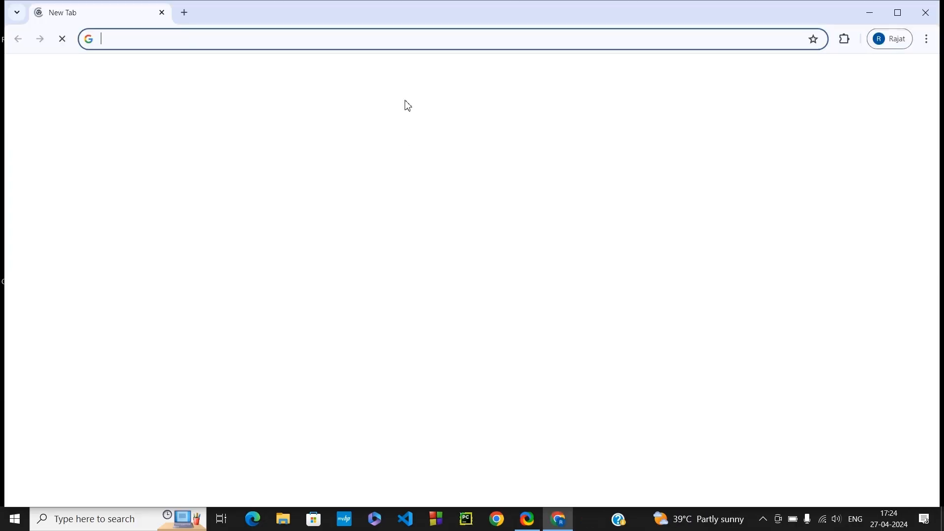
click(168, 42)
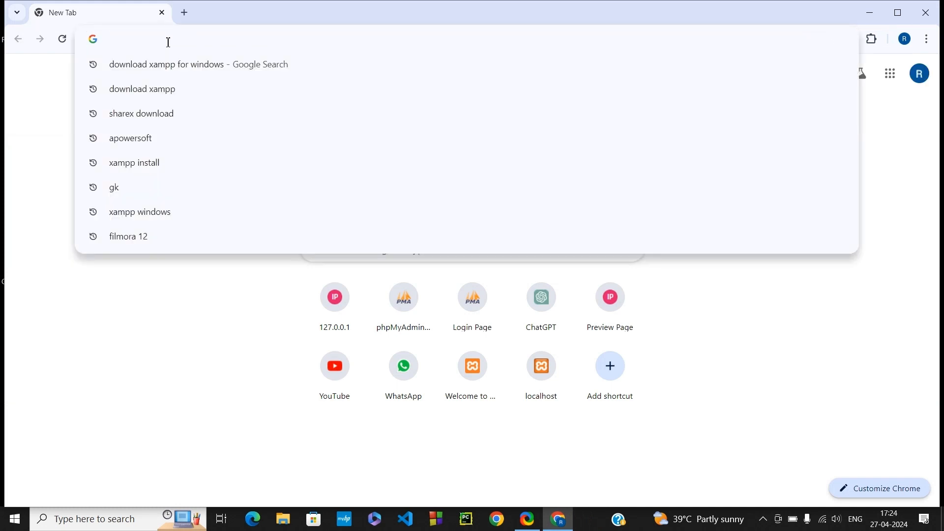
text(download xampp for windows)
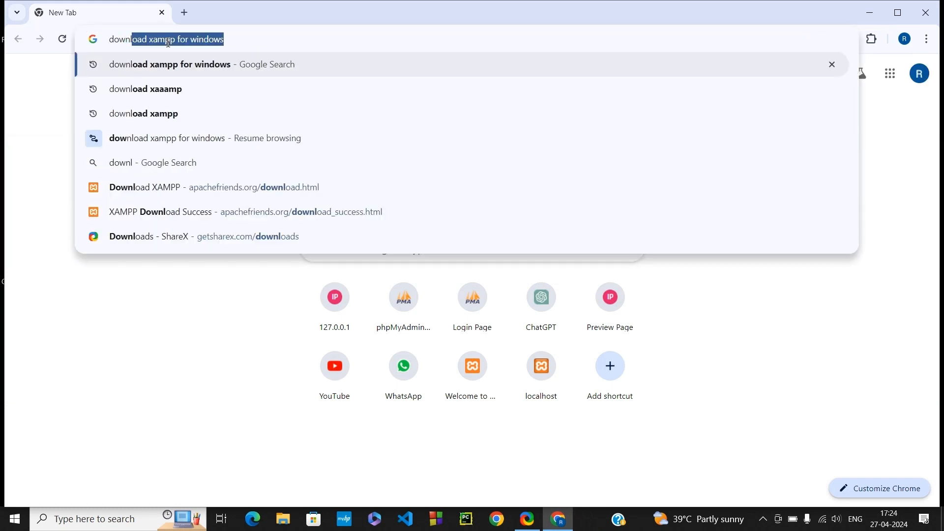
click(243, 69)
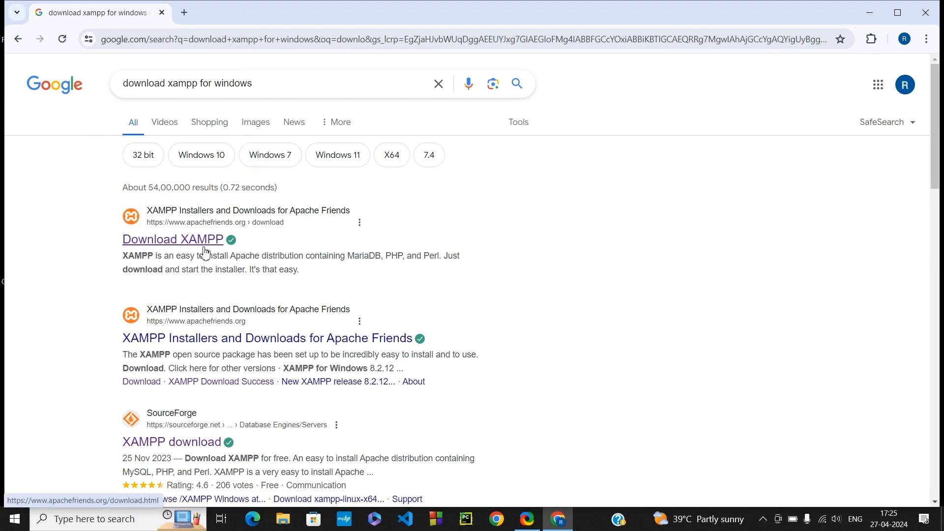
- Open the Apache Friends Download XAMPP page and start downloading the 64-bit Windows installer for version 8.2.12 / PHP 8.2.12
click(184, 241)
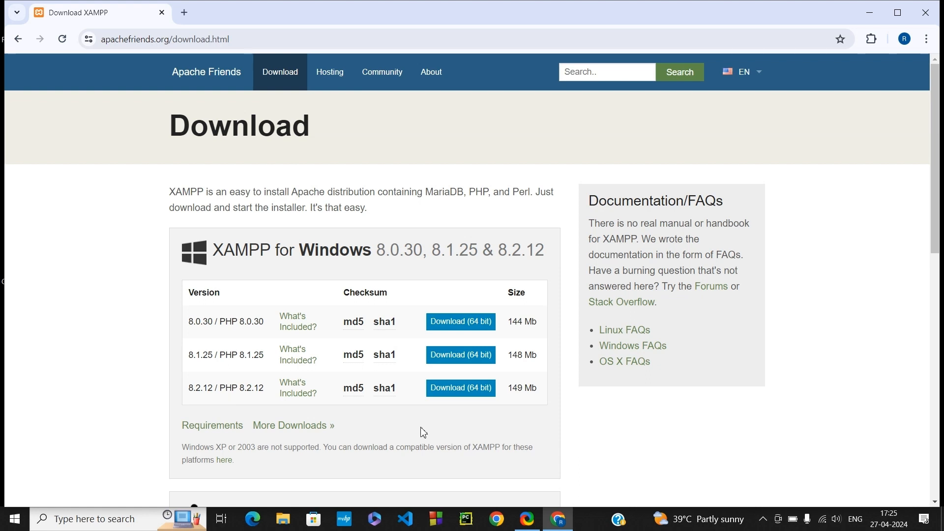
click(468, 389)
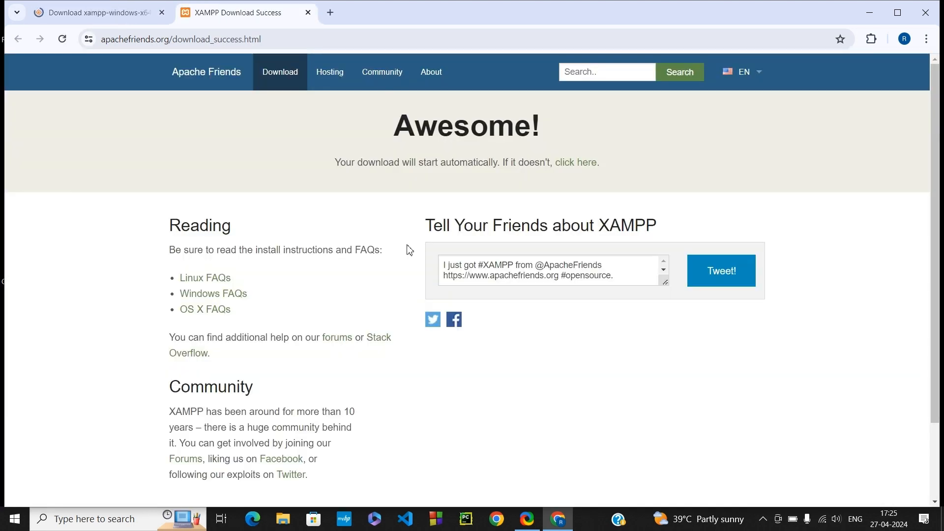
scroll(409, 250, down, 1)
scroll(408, 250, up, 1)
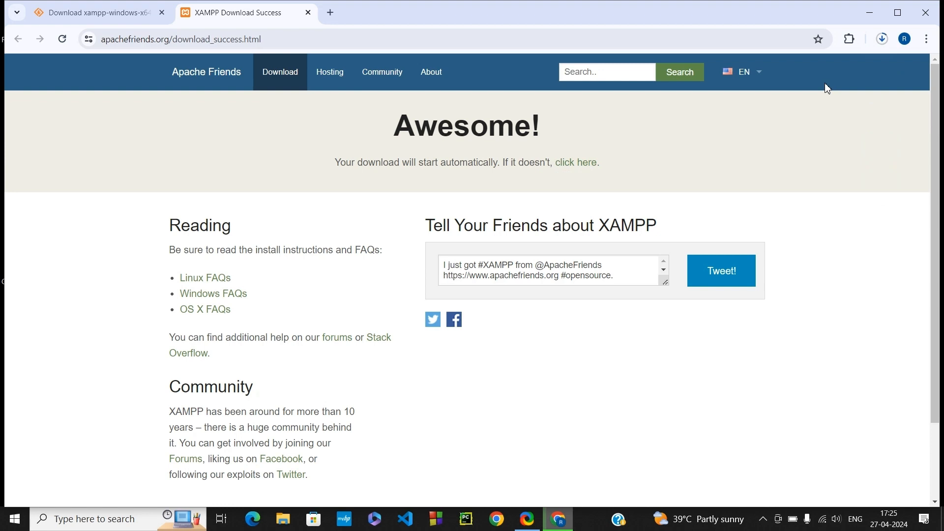
- Cancel the running XAMPP download and launch the previously downloaded xampp-windows-x64-8.2.12-0-VS16-installer (1).exe from its folder
key(ctrl+j)
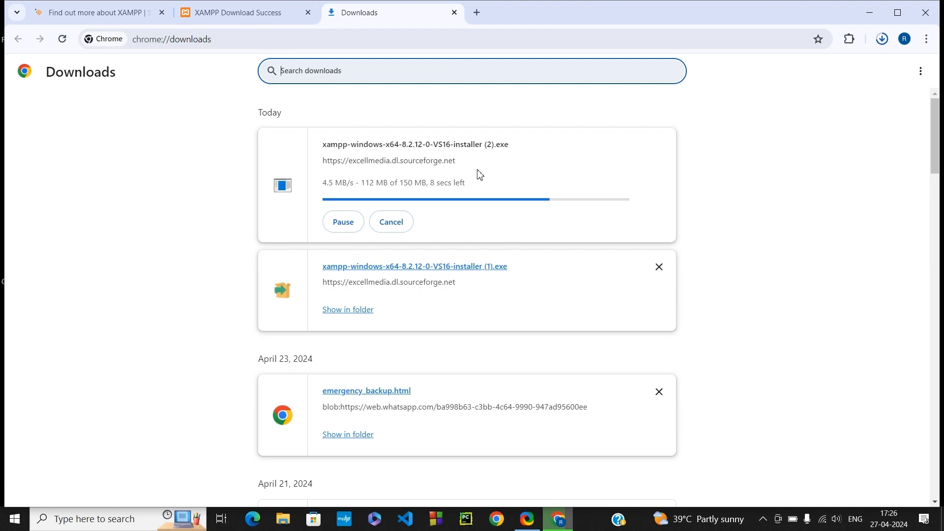
click(401, 220)
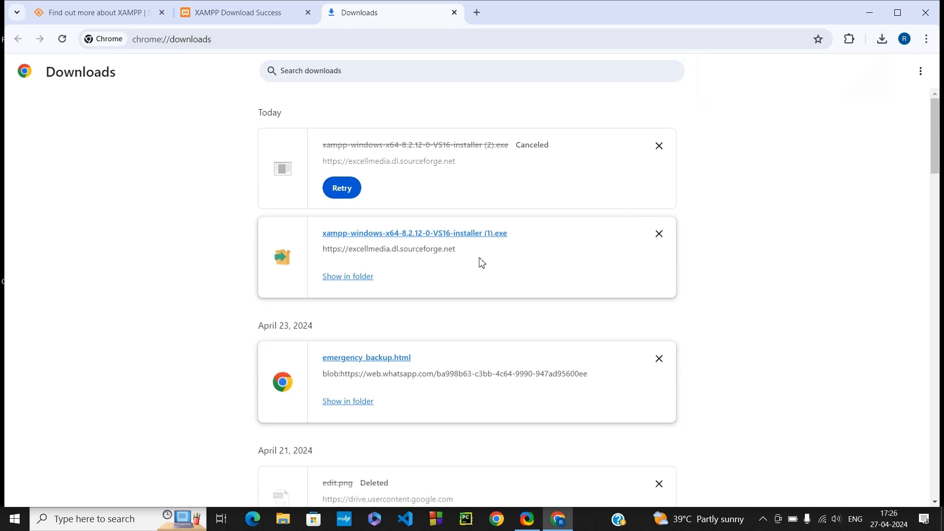
click(360, 277)
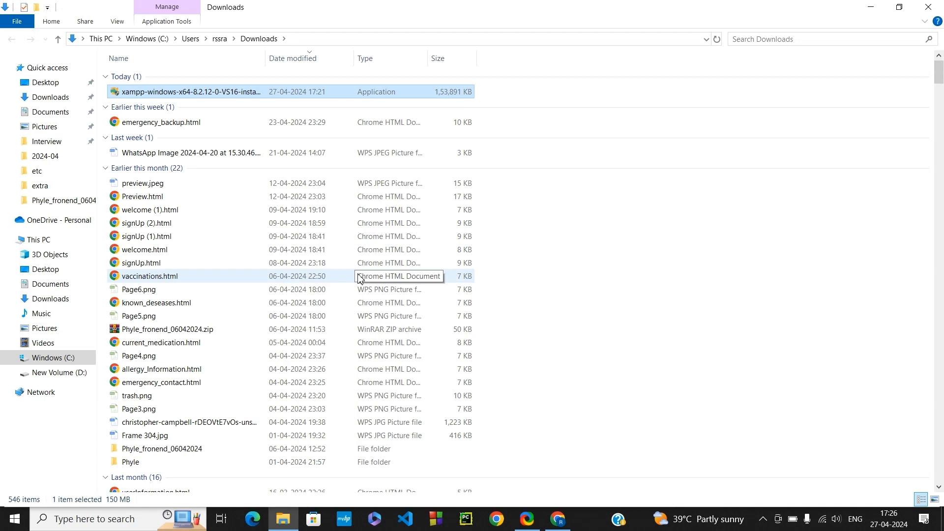
double_click(303, 92)
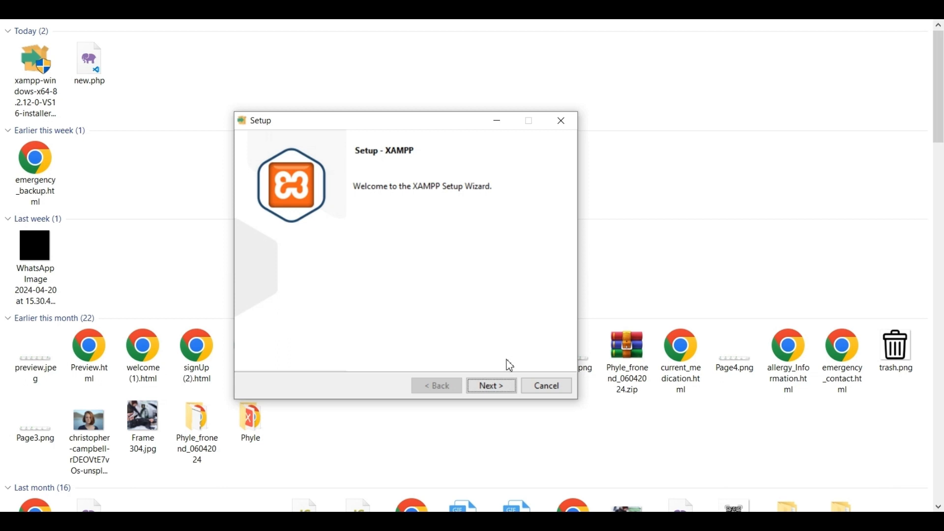
- Advance the XAMPP setup with all components selected and try C:\xampp as the installation folder
click(493, 387)
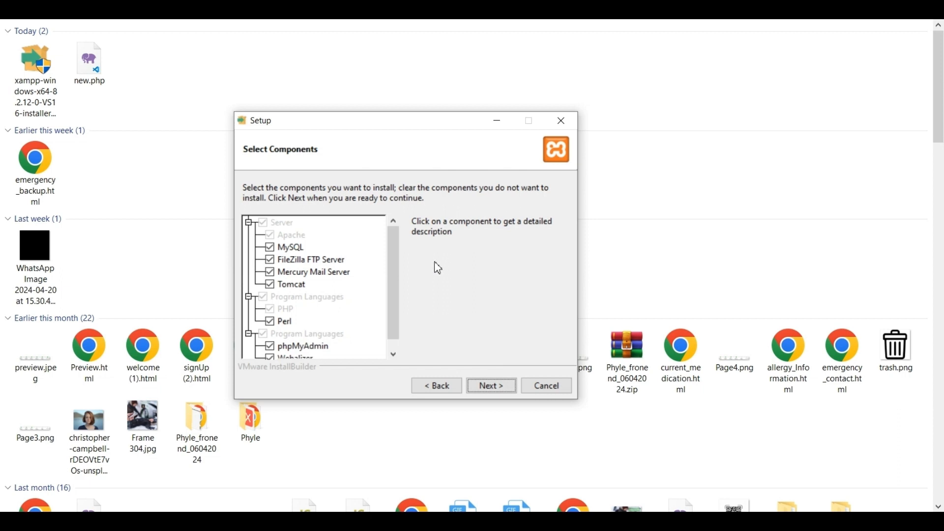
click(496, 387)
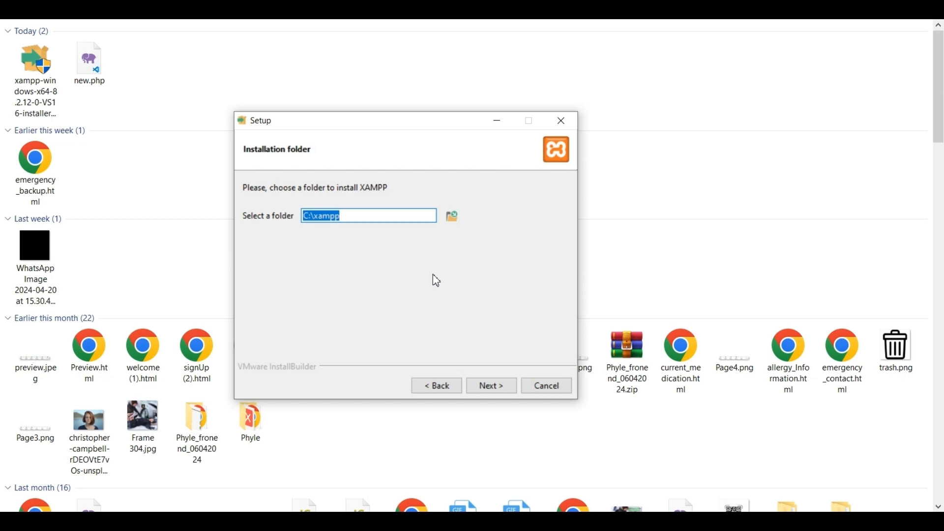
click(494, 391)
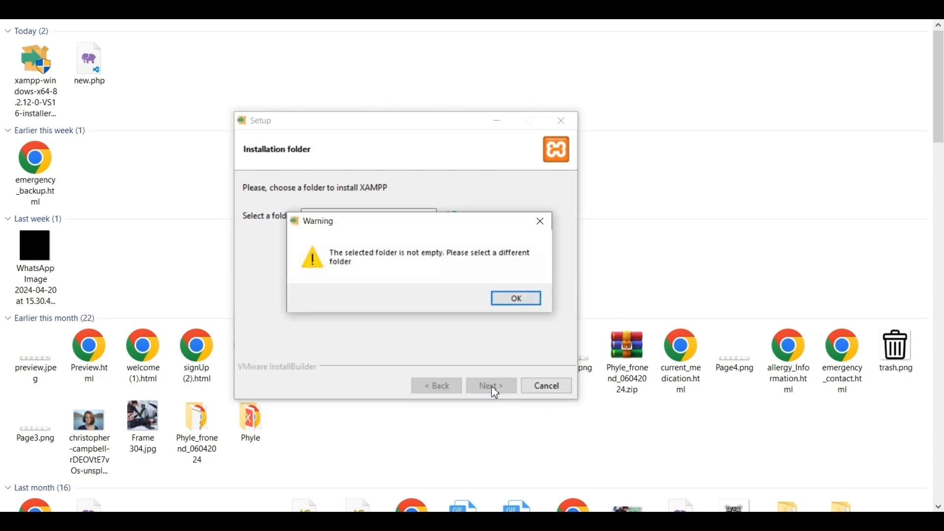
click(514, 303)
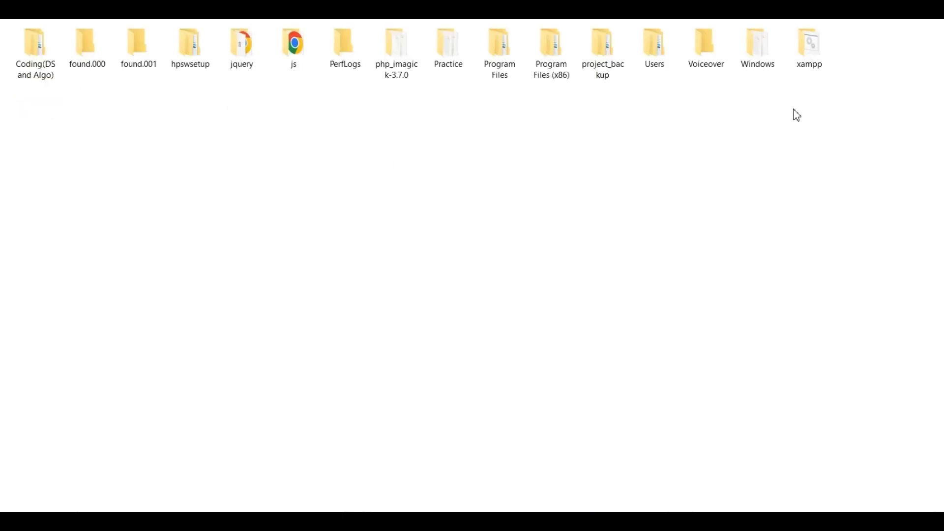
- Delete all contents of the existing xampp folder on drive C, including apache, mysql and xampp_shell.bat
double_click(817, 46)
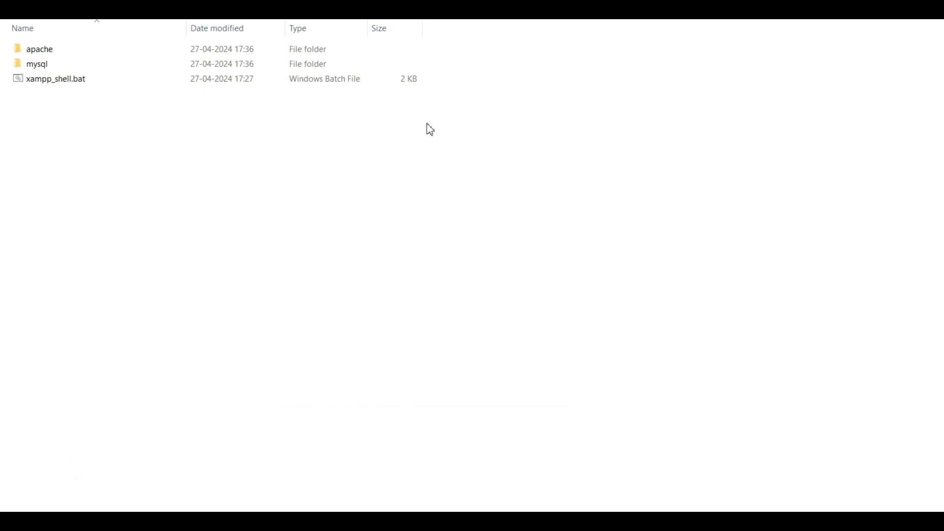
key(ctrl+a)
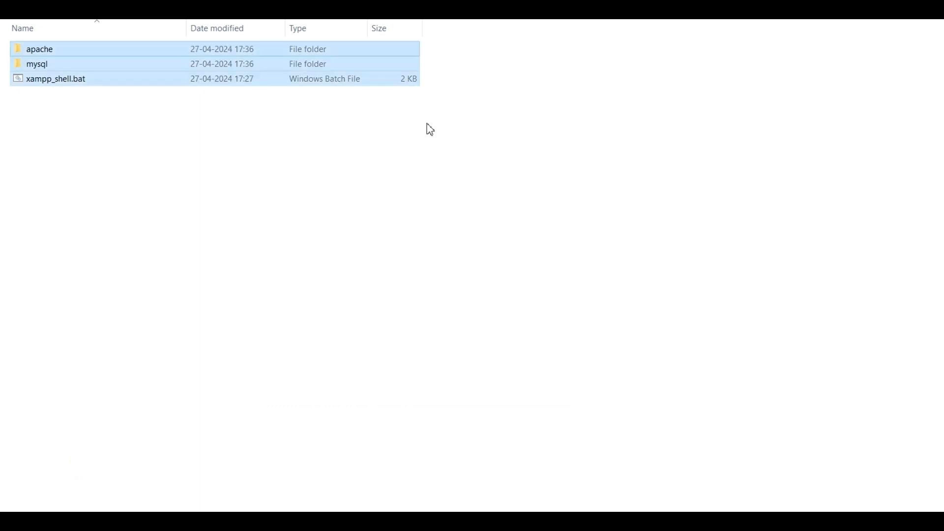
key(Delete)
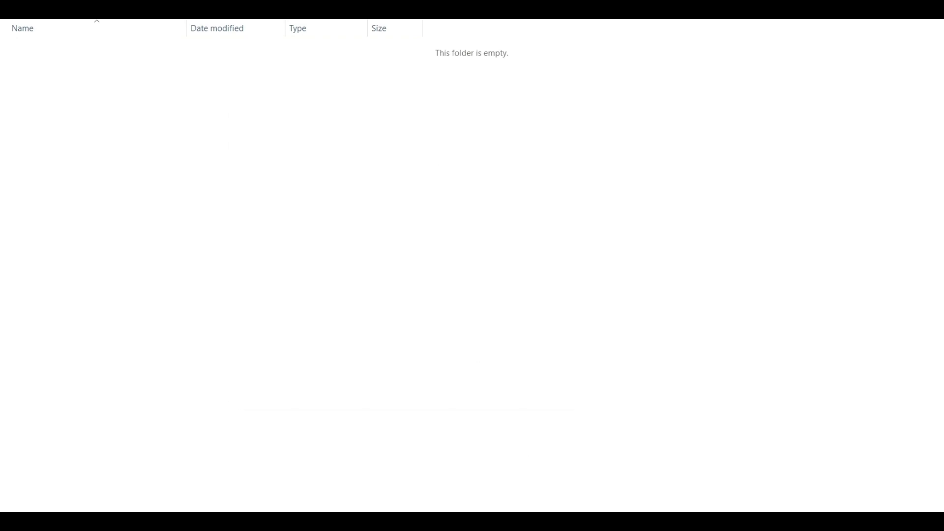
- Return to the setup wizard, install XAMPP into C:\xampp with English as the language, and finish by launching the Control Panel
key(alt+Tab)
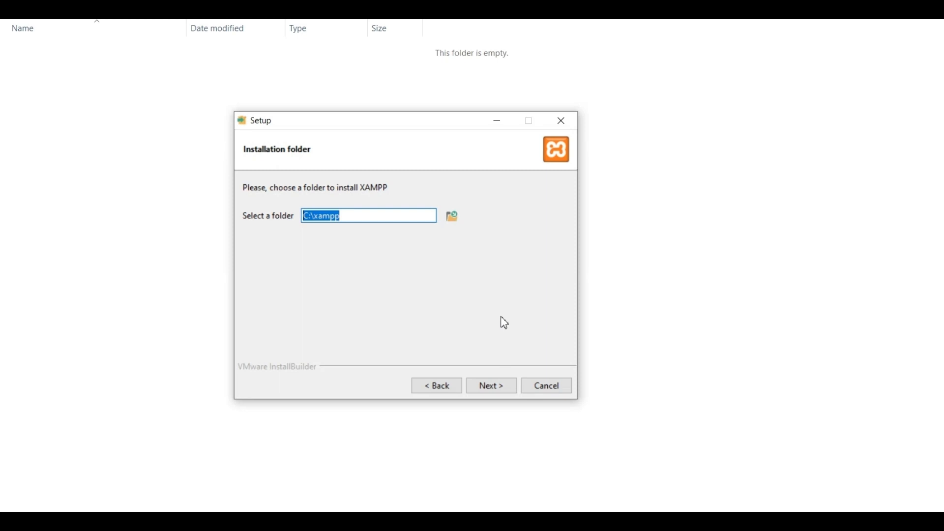
click(488, 388)
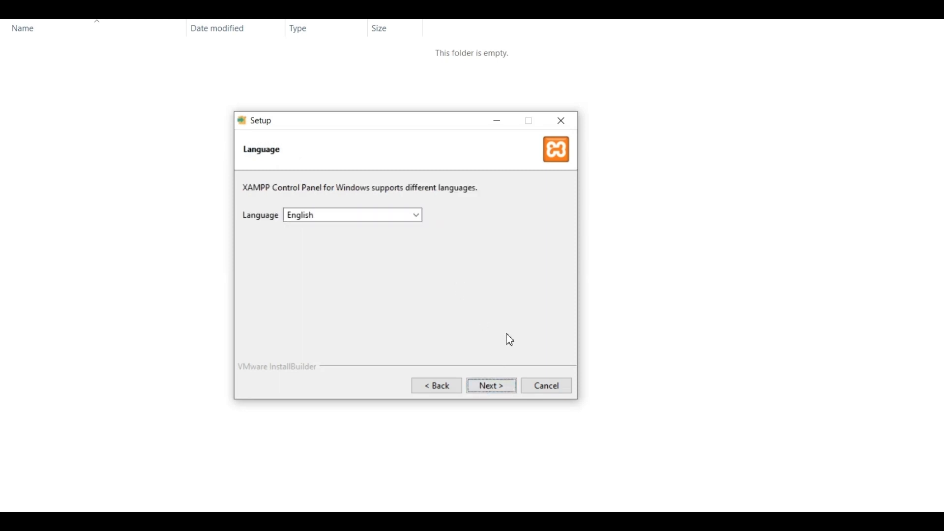
click(492, 389)
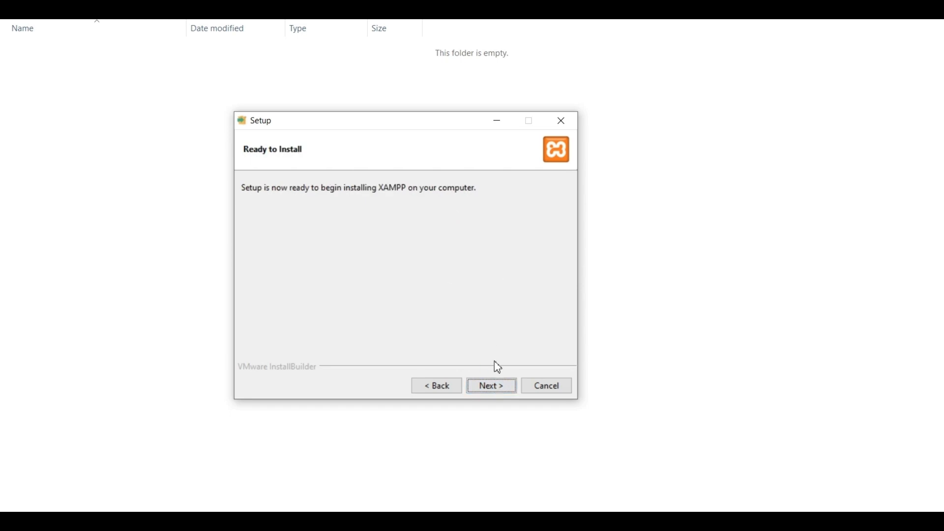
click(492, 386)
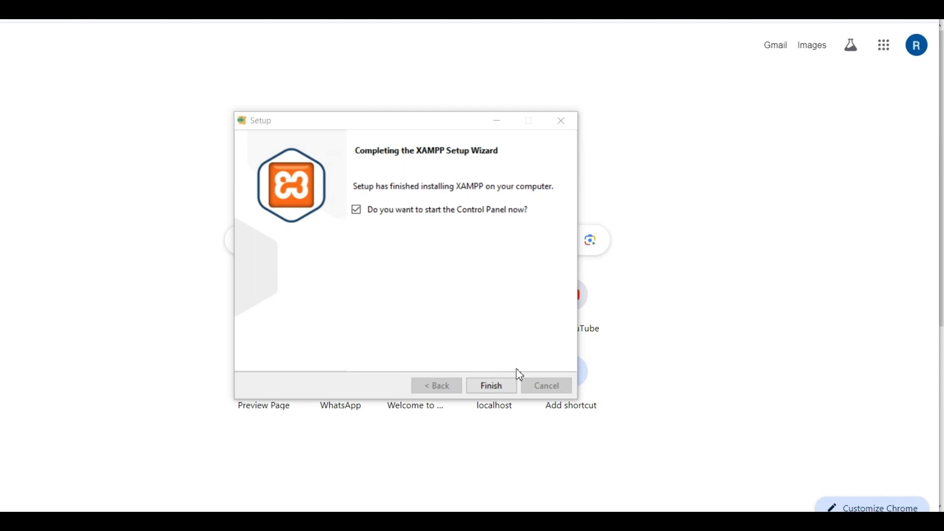
click(497, 386)
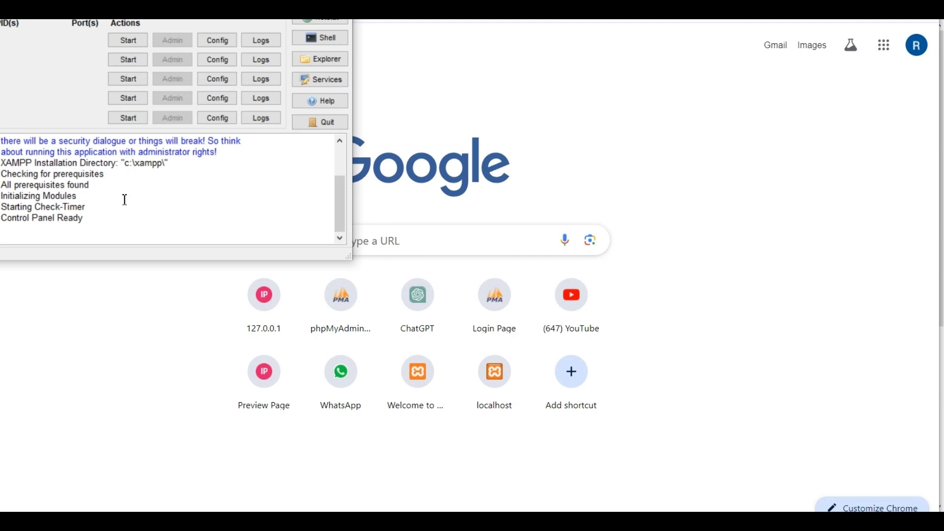
- Start the Apache and MySQL modules in the XAMPP Control Panel, then return to the browser
click(127, 42)
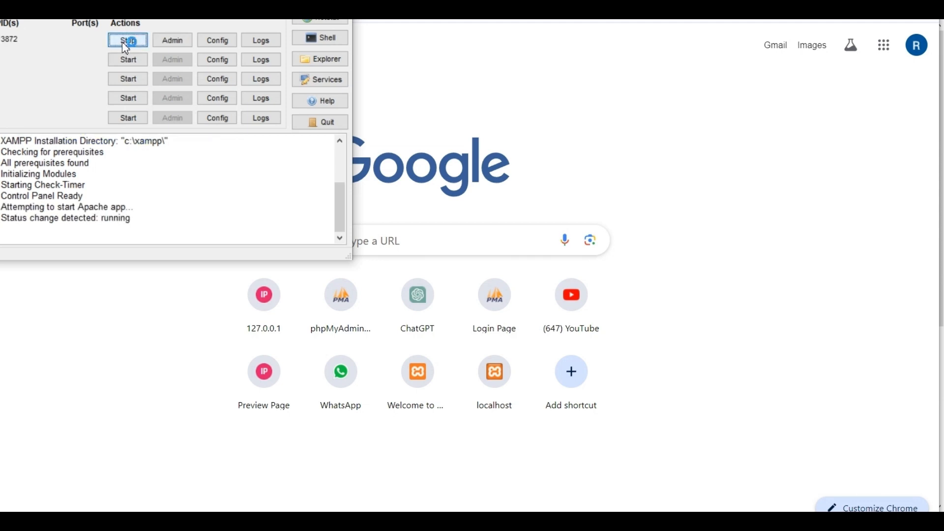
click(133, 60)
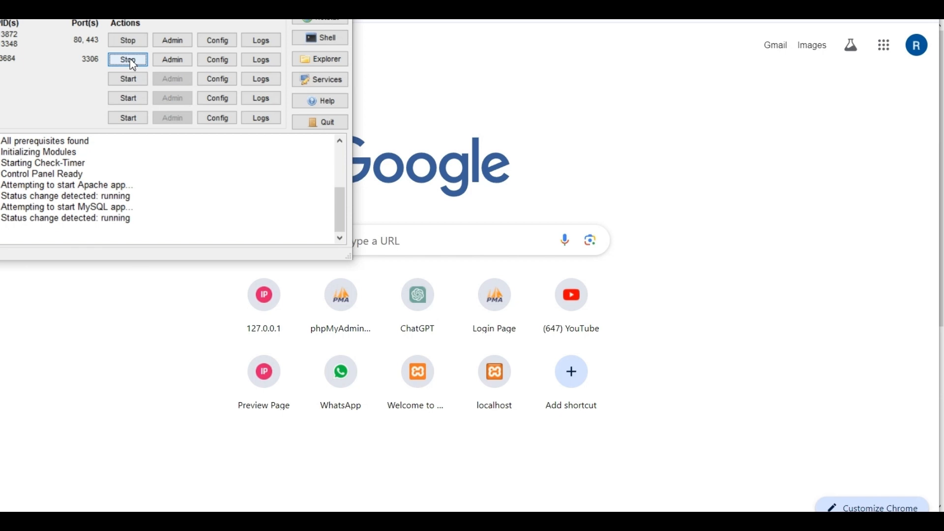
click(511, 89)
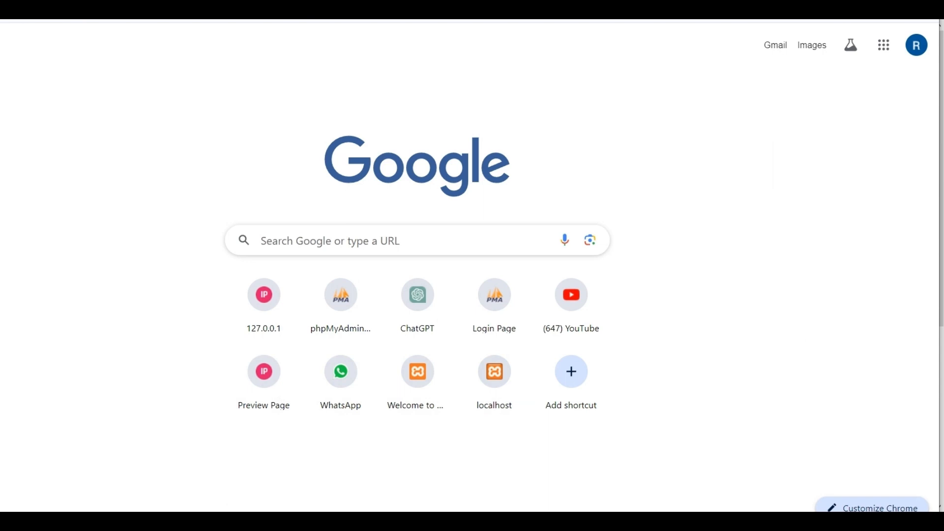
- Switch to File Explorer and open the htdocs folder inside the xampp folder on drive C
click(236, 523)
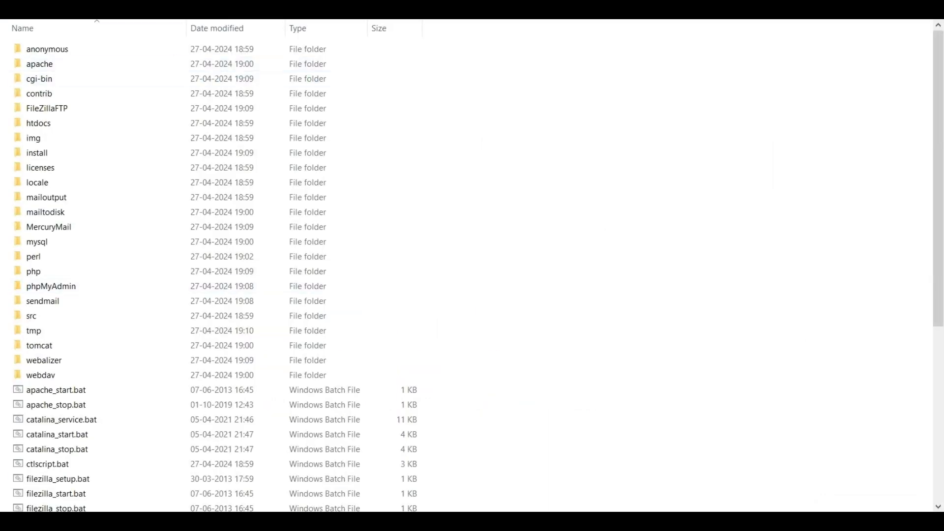
key(alt+Up)
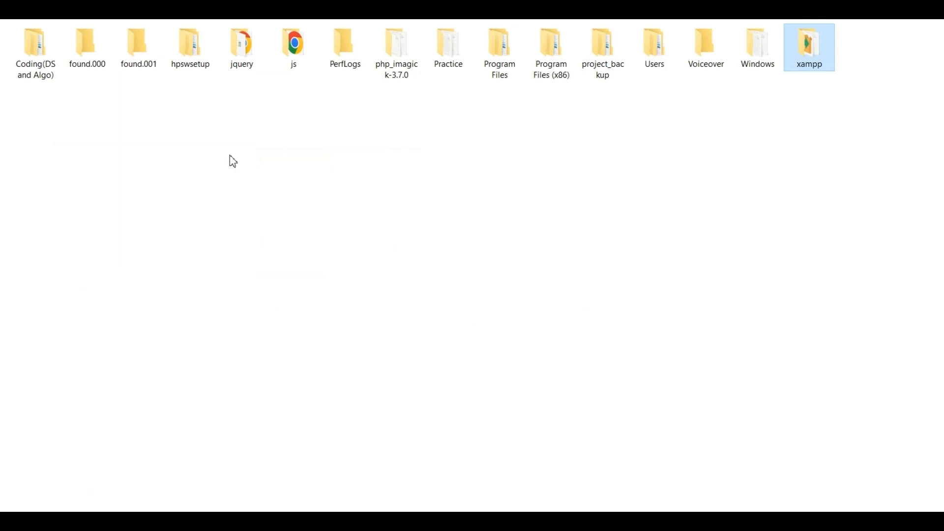
double_click(808, 61)
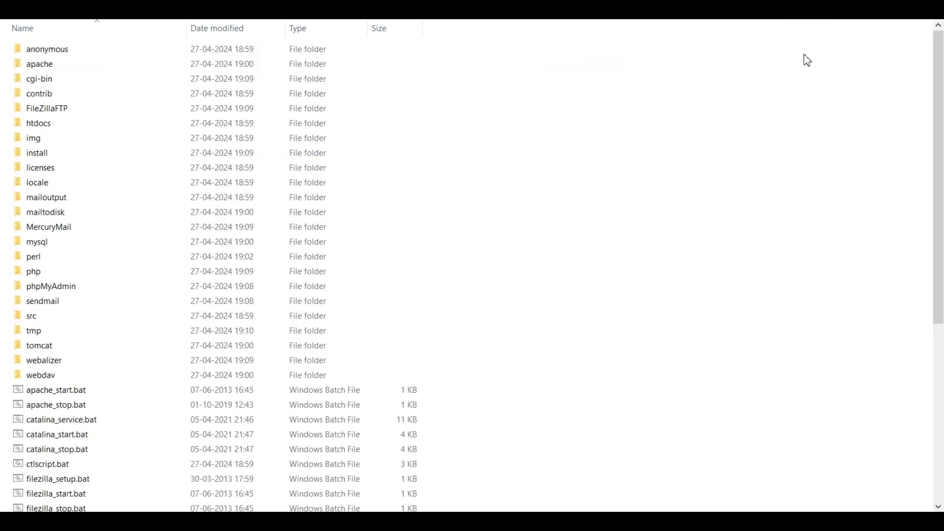
double_click(68, 129)
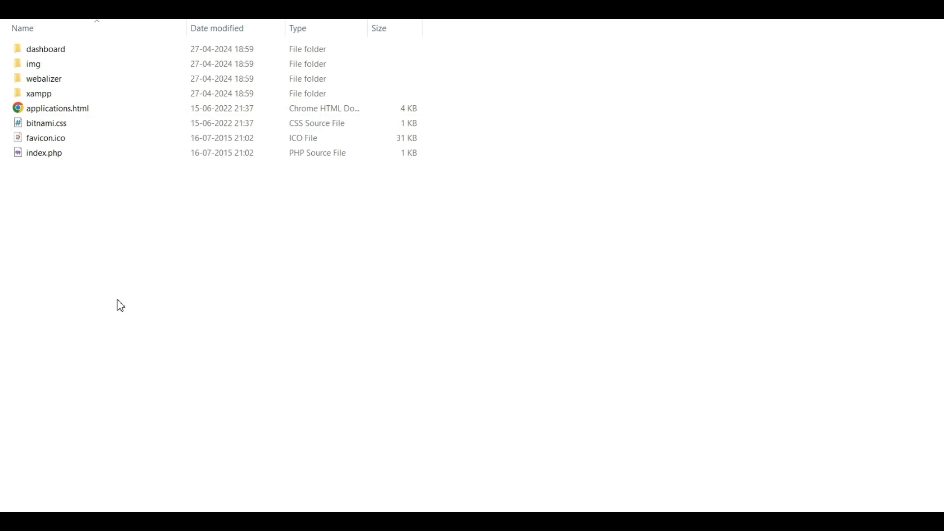
- Create a new folder named learnPhp inside htdocs
right_click(89, 197)
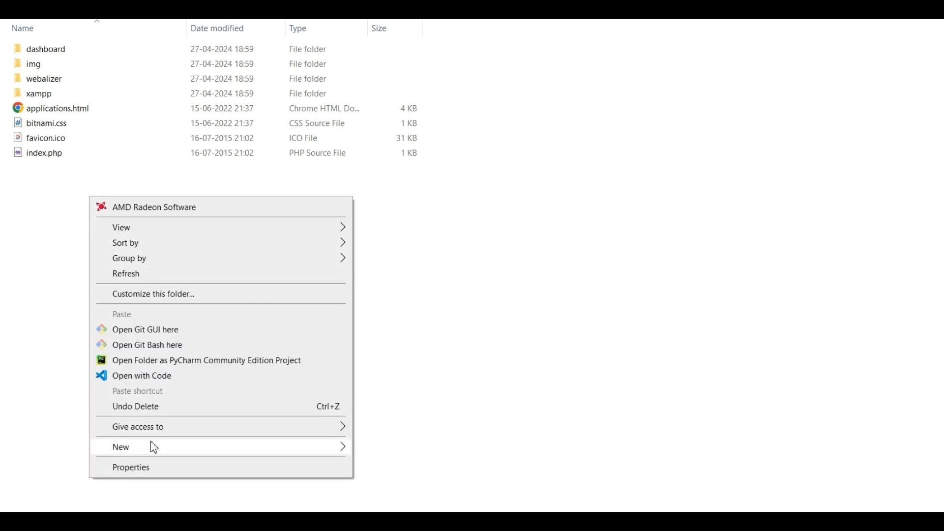
mouse_move(149, 447)
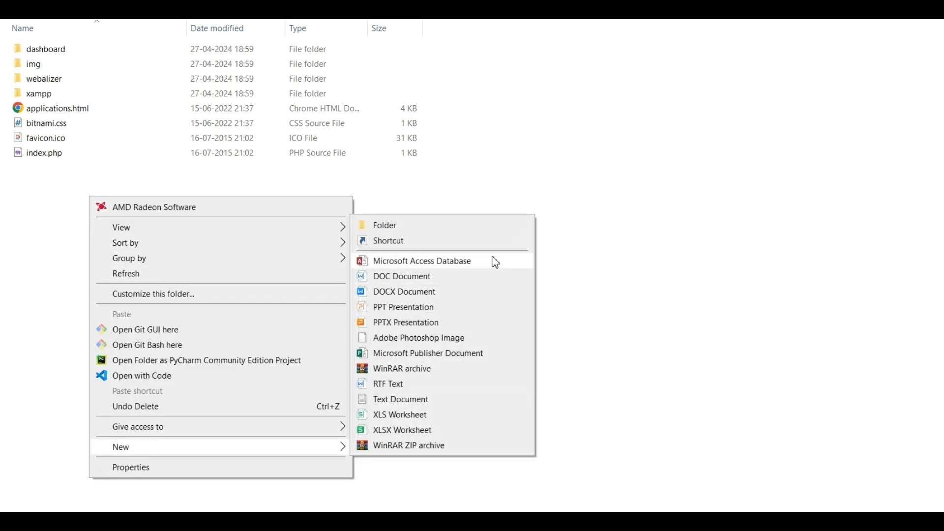
click(439, 231)
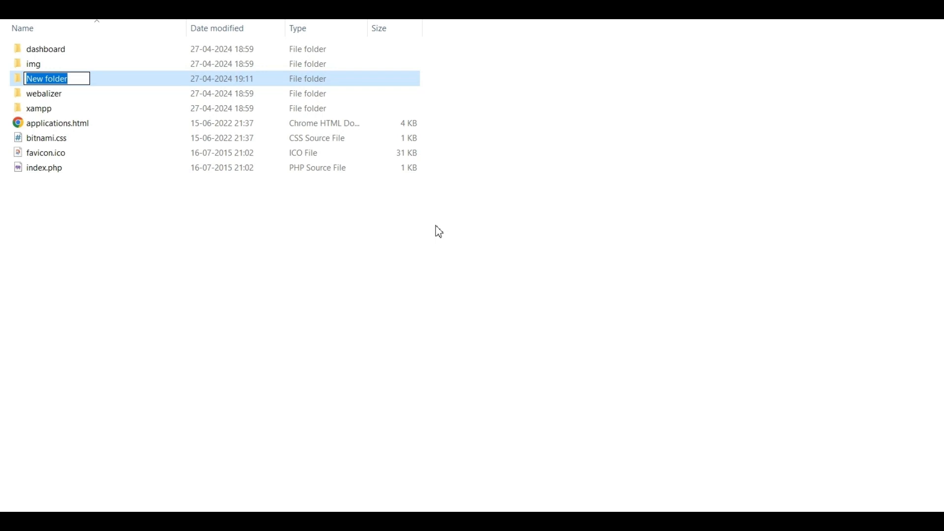
key(BackSpace)
text(lea)
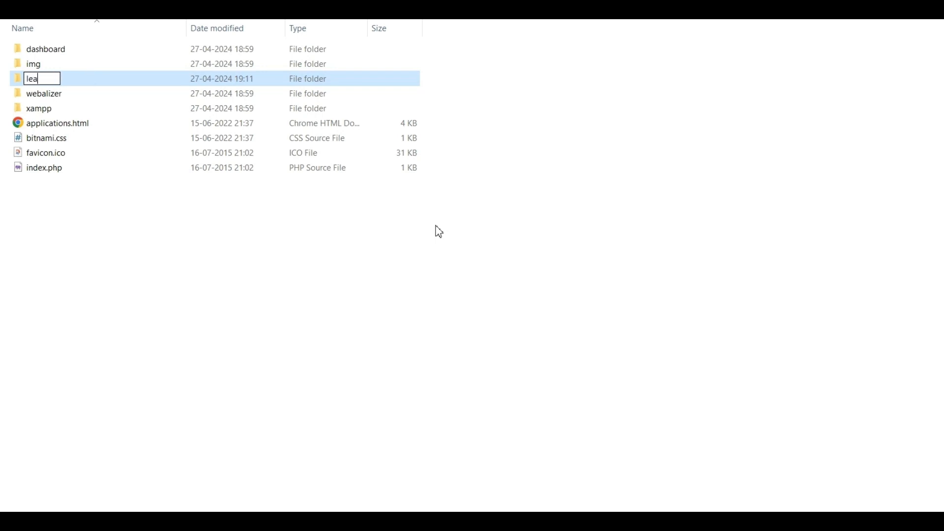
text(rnPhp)
key(Return)
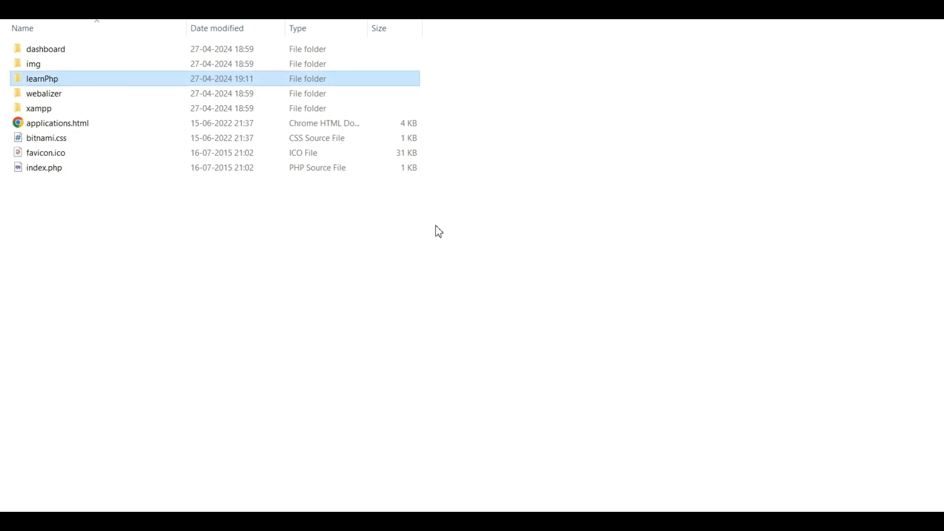
- Open the learnPhp folder in Visual Studio Code and create a new file named first.php in it
right_click(137, 82)
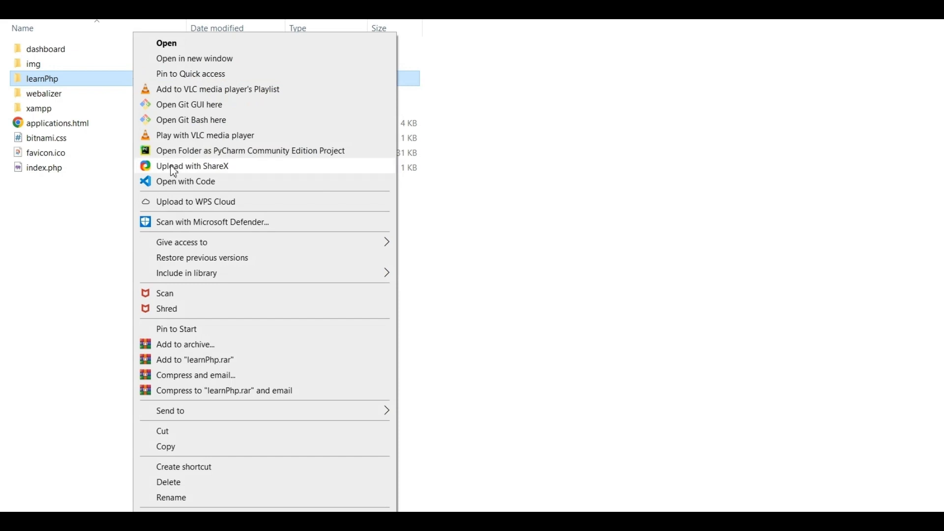
click(178, 182)
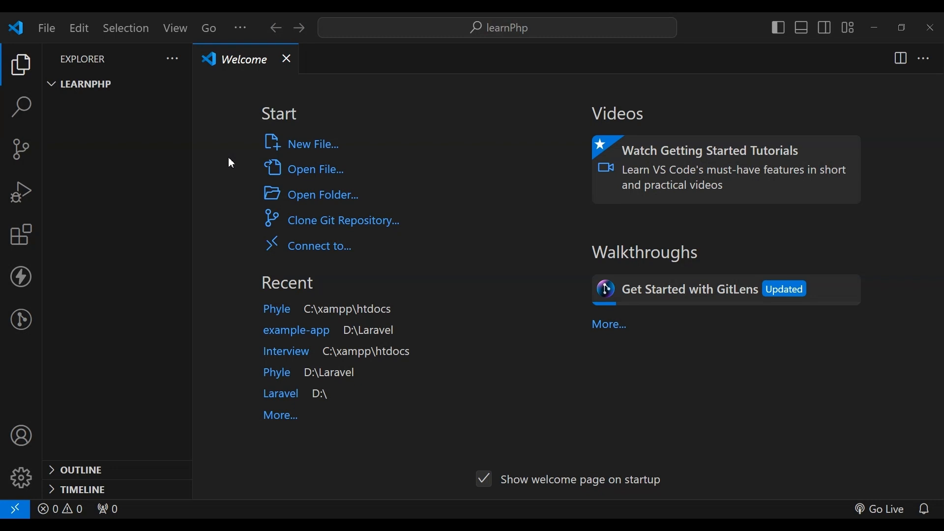
mouse_move(124, 104)
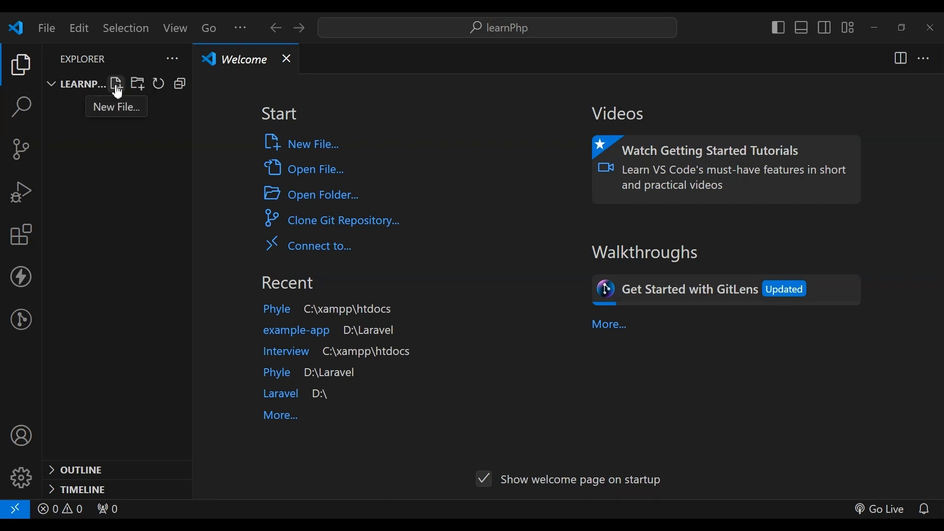
click(117, 84)
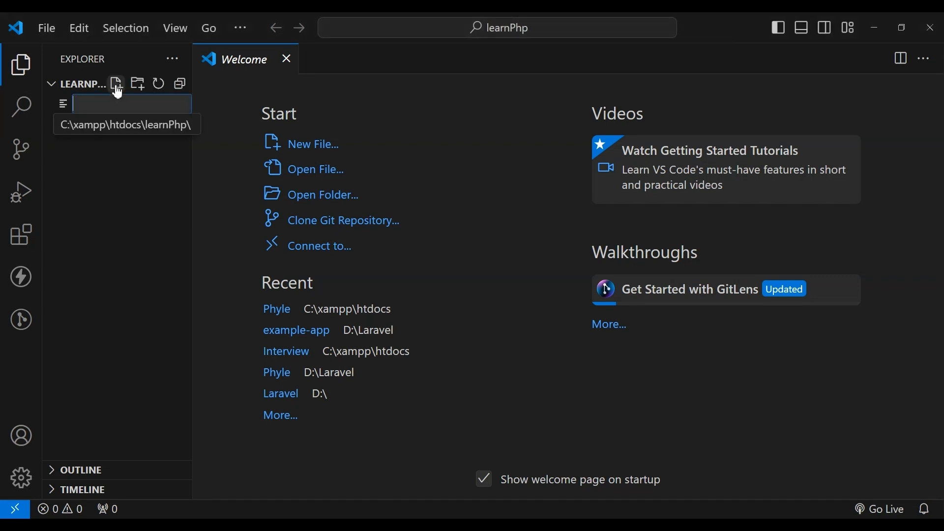
click(85, 102)
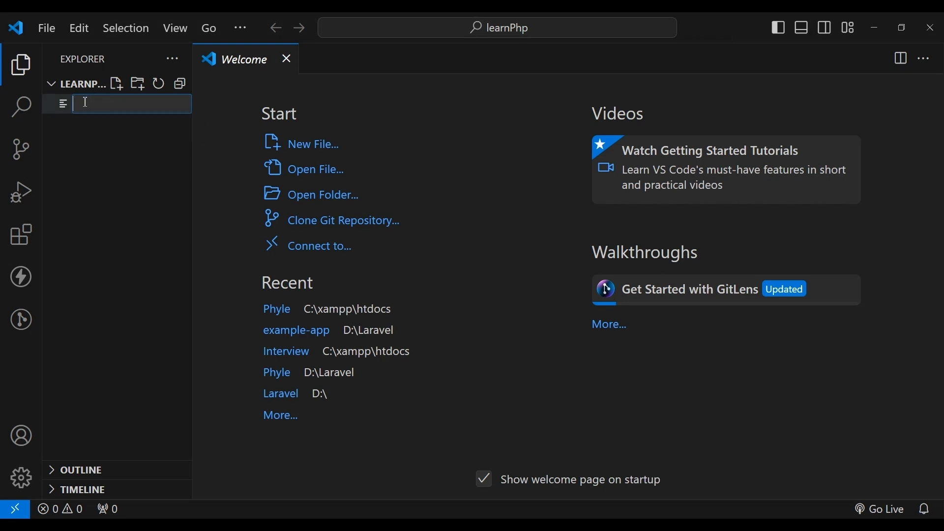
text(first.php)
key(Return)
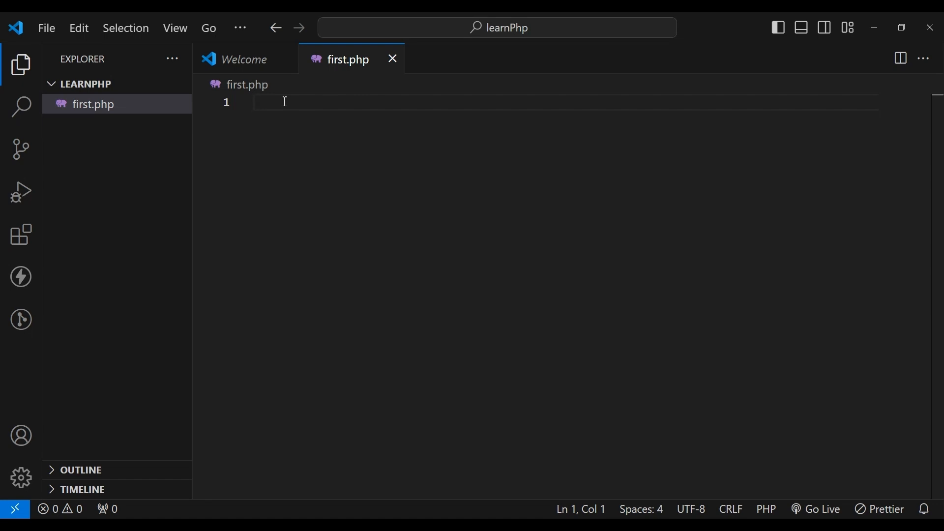
- Write the opening <?php tag and the closing ?> tag on separate lines in first.php
text(<)
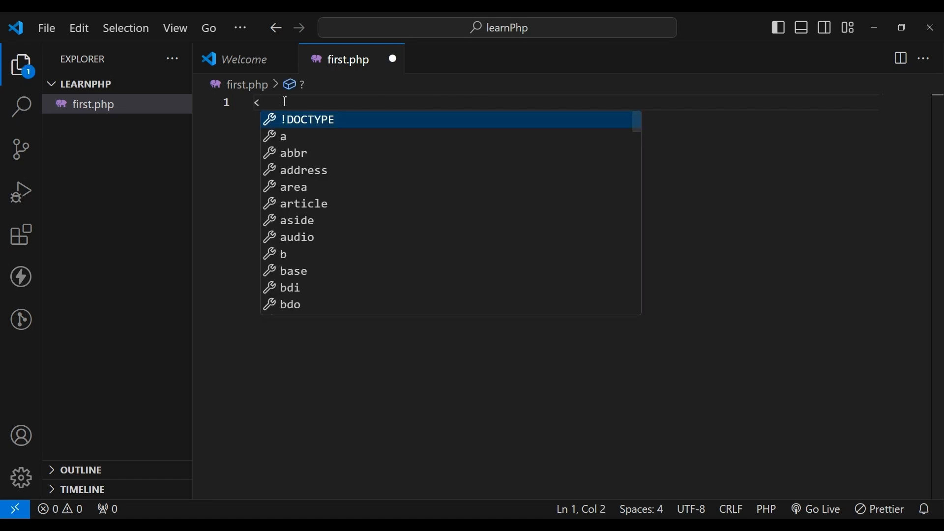
text(?php)
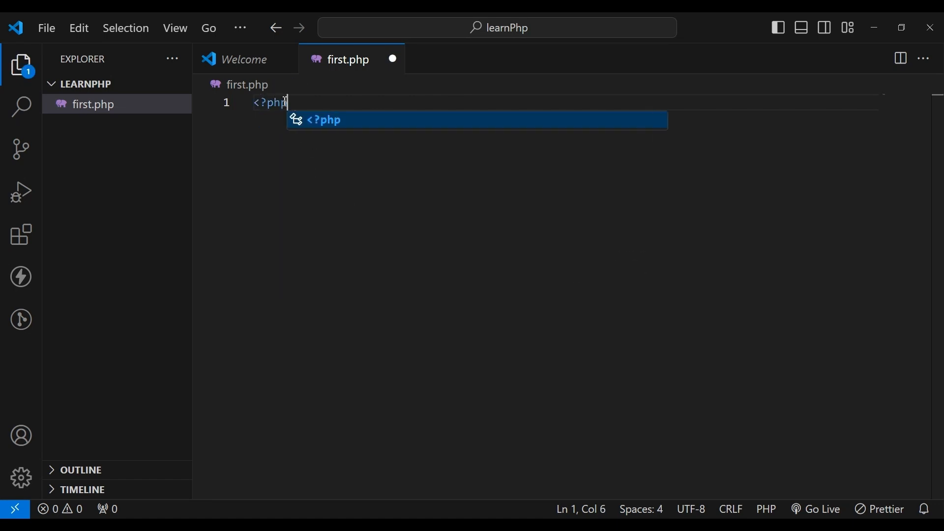
key(Escape)
key(Return)
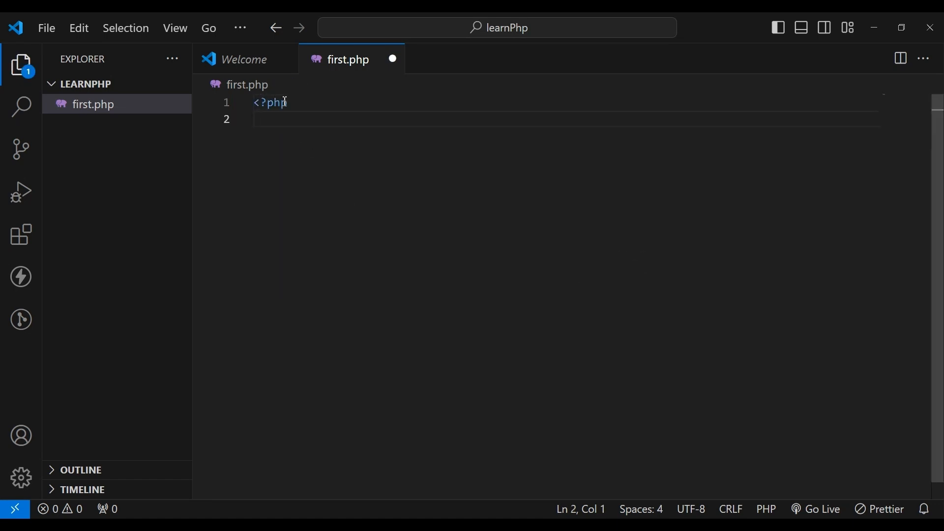
text(?)
key(BackSpace)
text(?>)
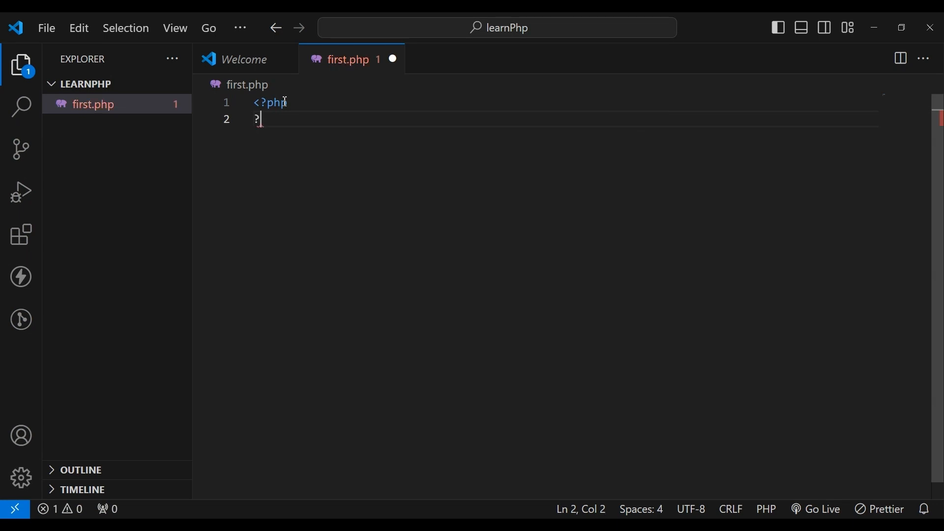
- Add the line echo "Hello world"; between the PHP tags and save first.php
click(298, 105)
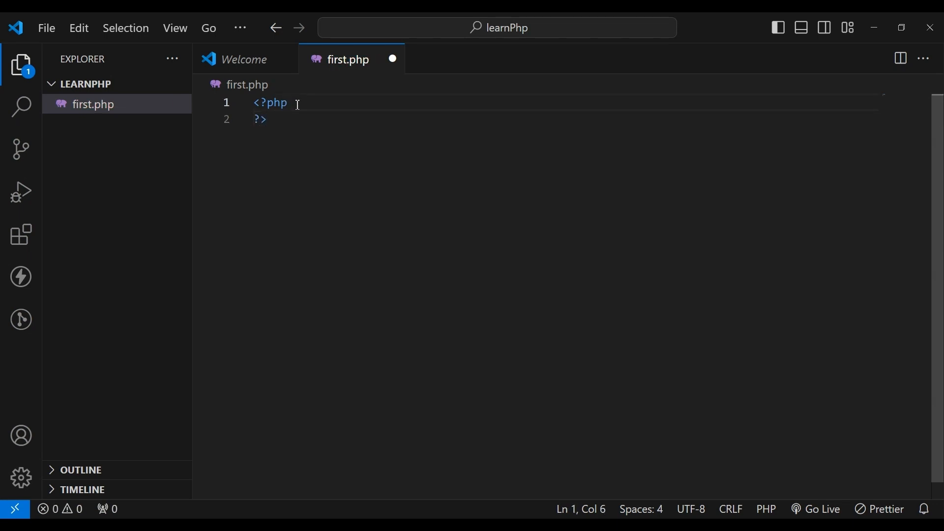
key(Return)
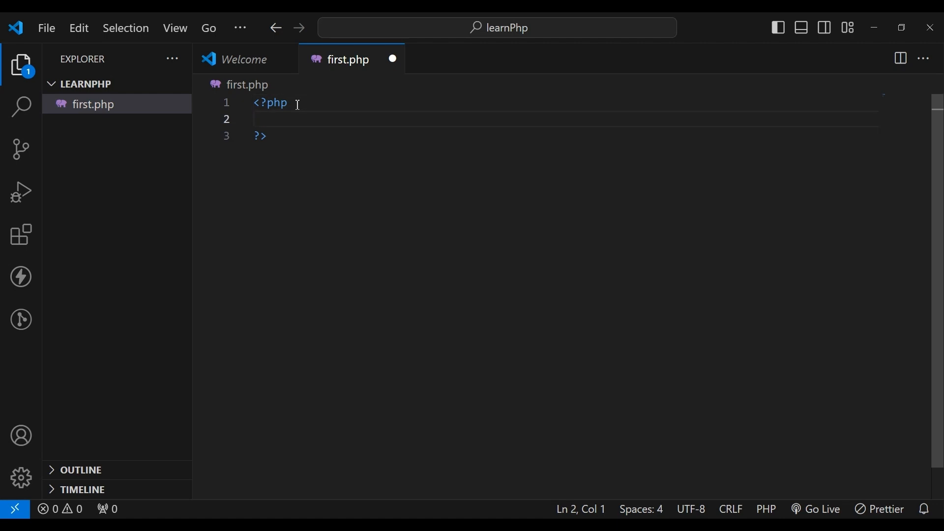
text(echo)
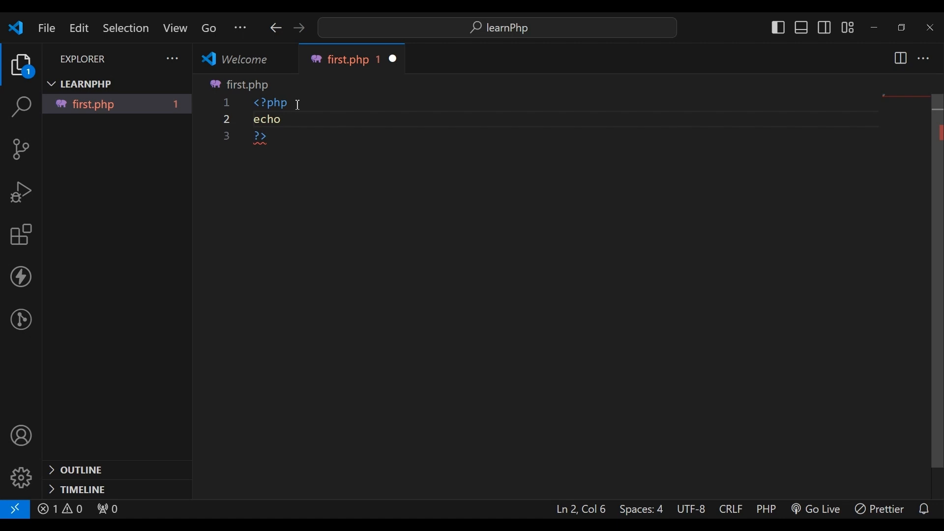
text(")
text(Hello )
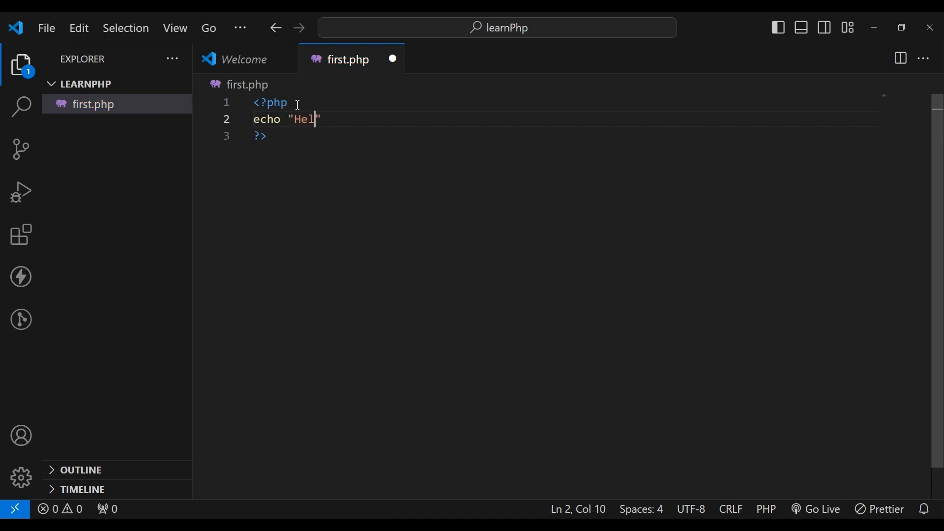
text(world")
click(298, 104)
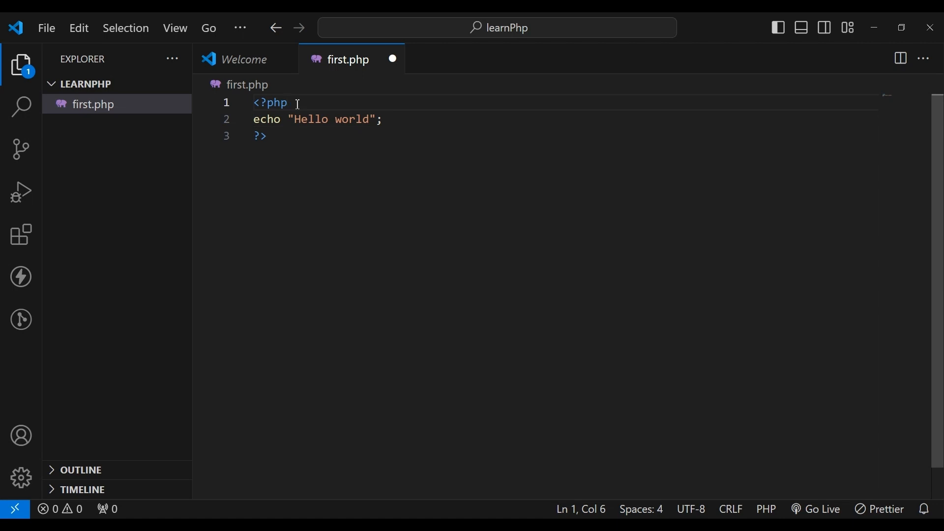
key(ctrl+s)
click(409, 119)
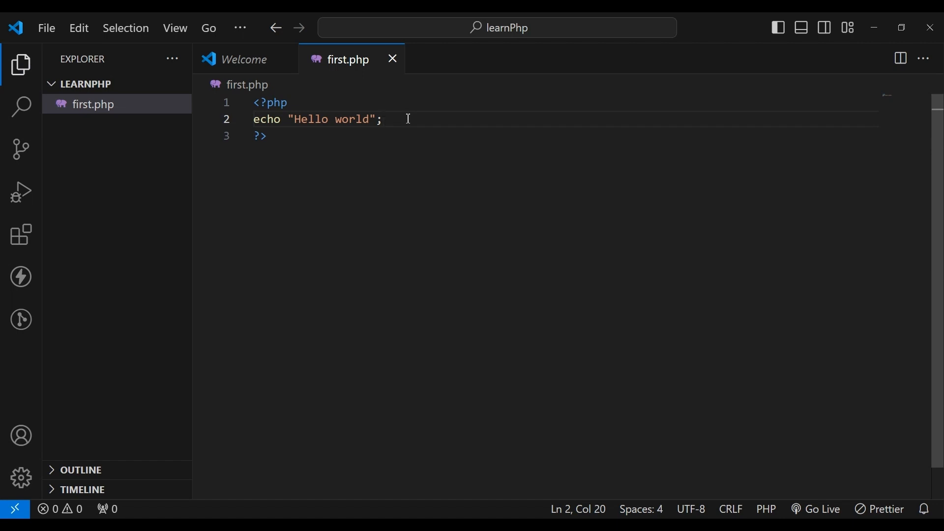
click(588, 525)
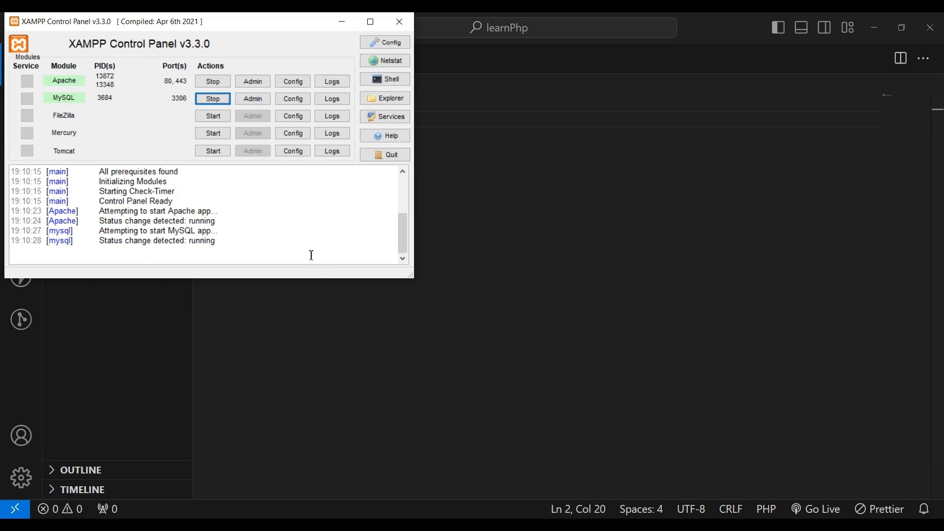
click(543, 525)
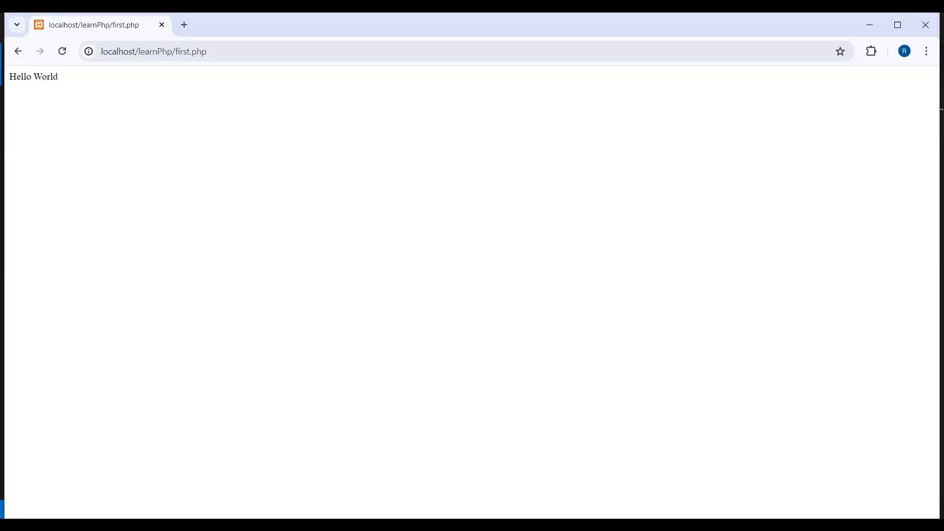
click(185, 25)
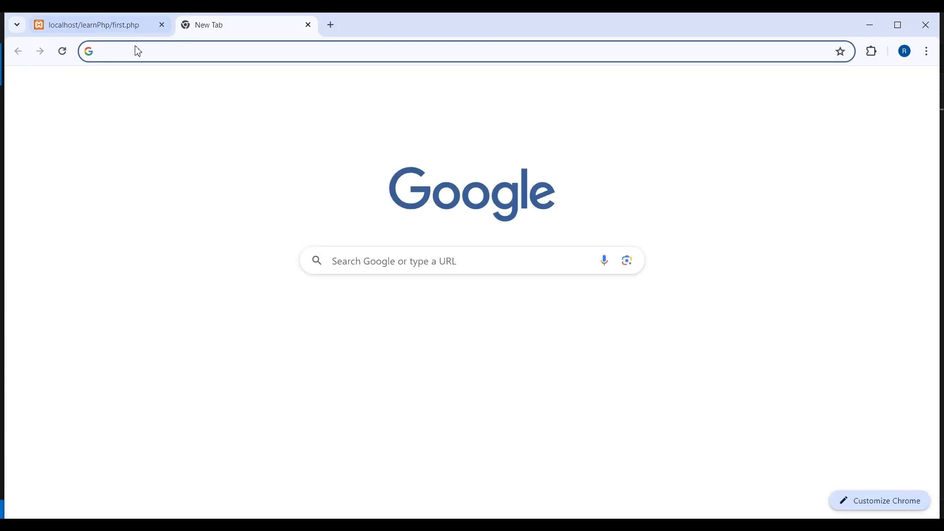
click(116, 51)
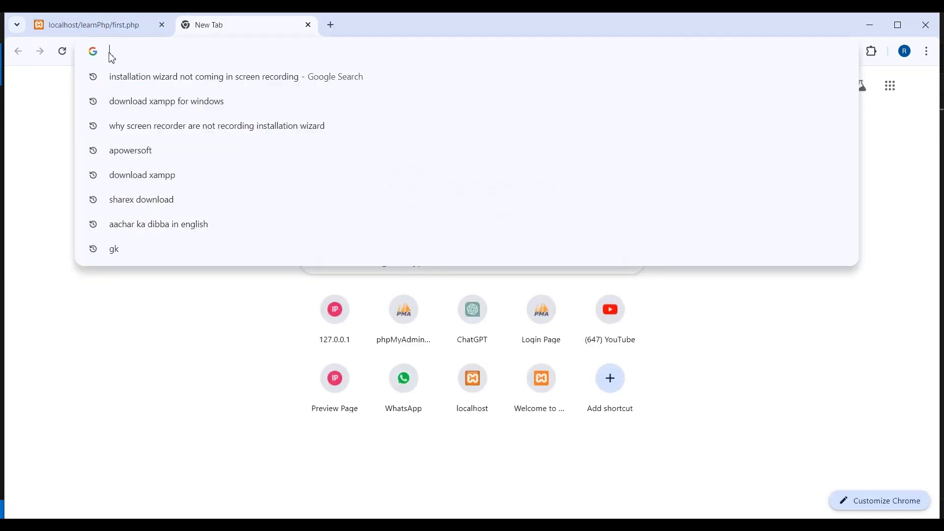
text(http://localhost/learnPhp/first.php)
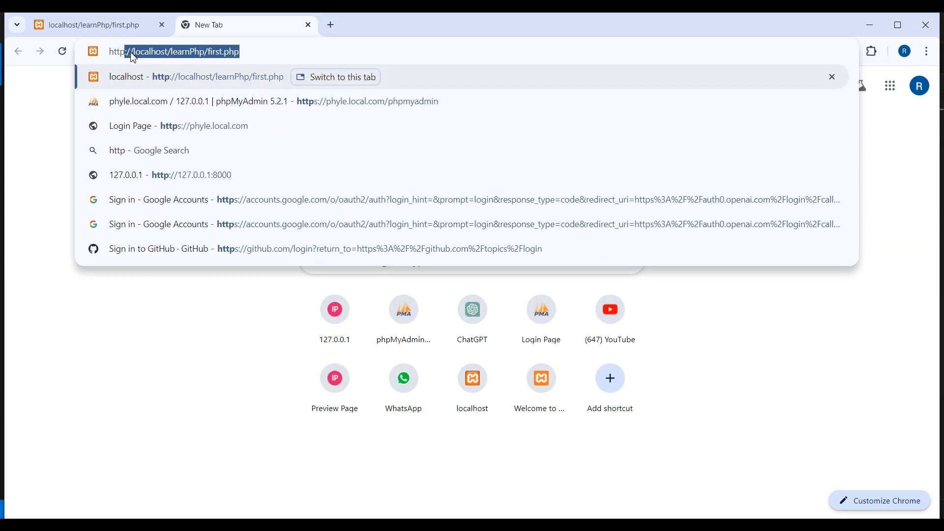
click(128, 53)
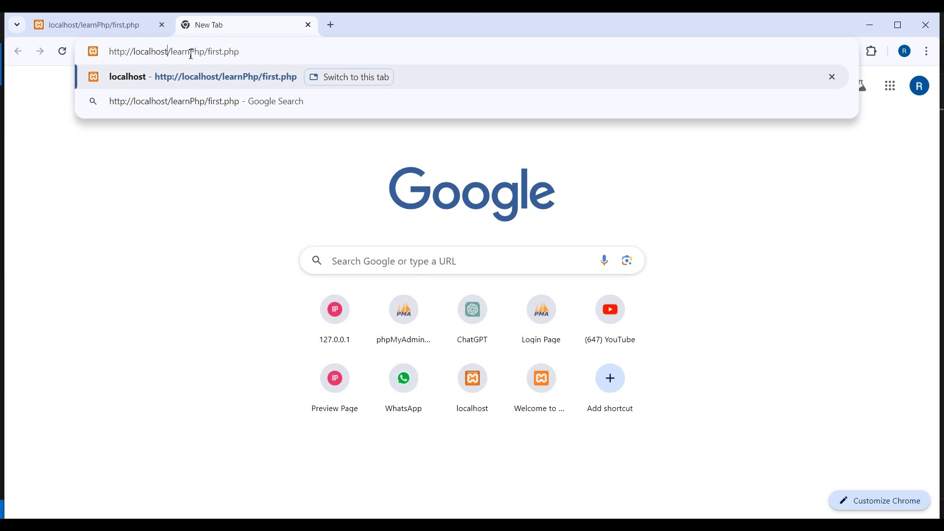
double_click(191, 52)
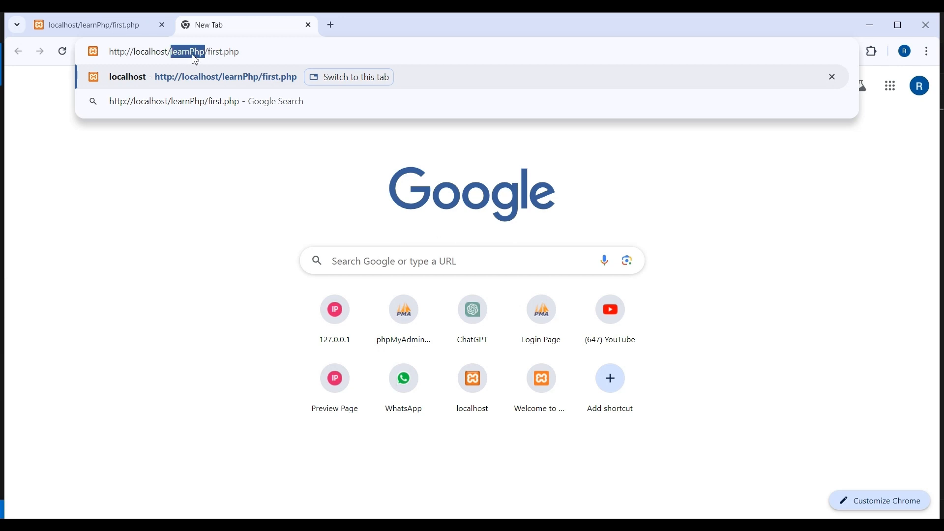
click(250, 53)
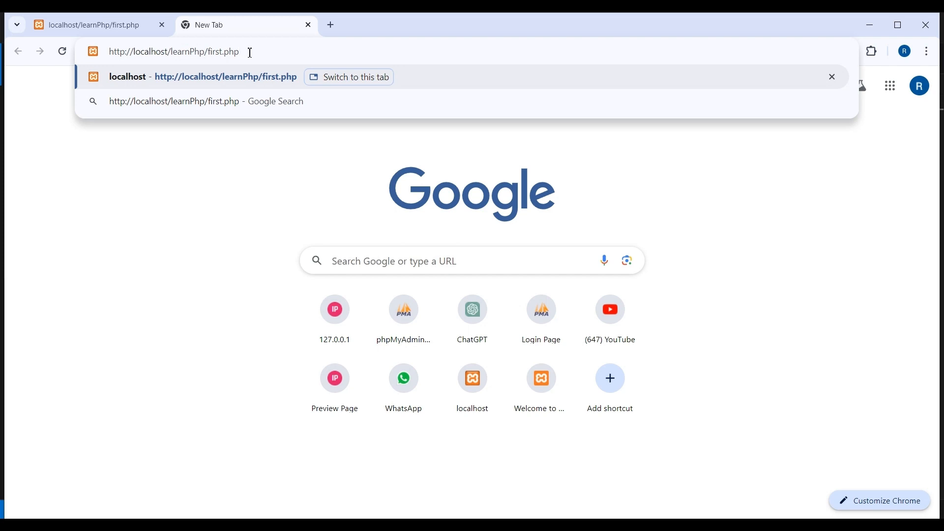
key(Return)
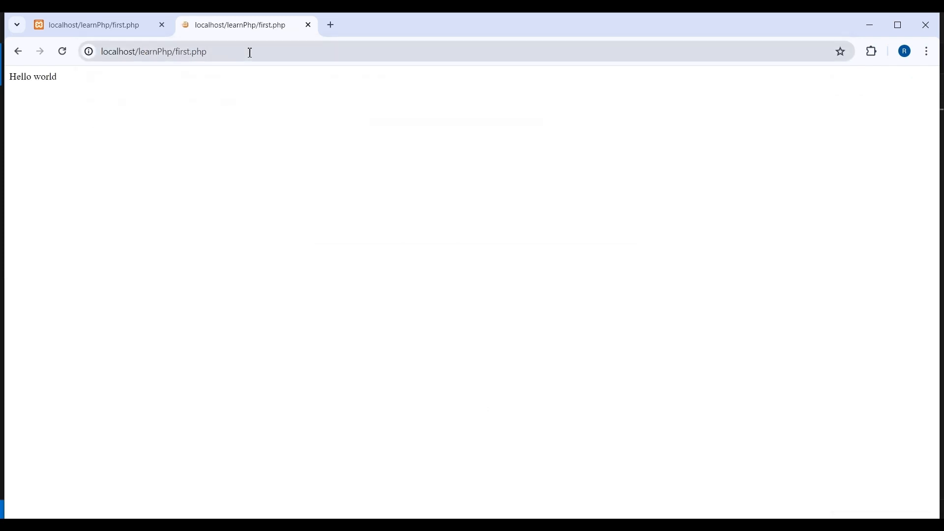